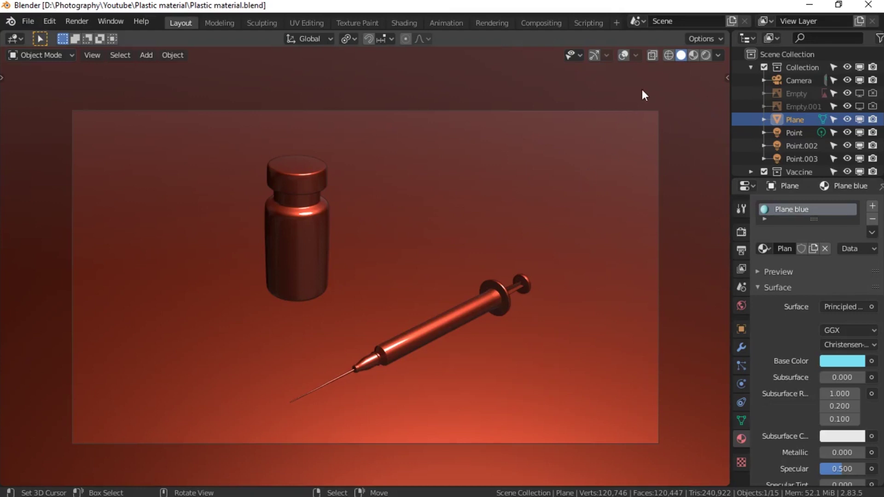
- Switch to the Shading workspace and show its 3D viewport in rendered shading
left_click(705, 55)
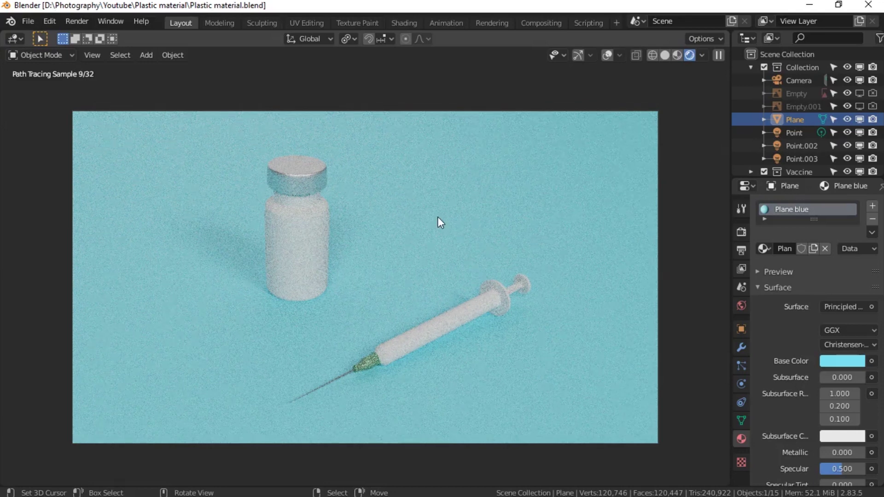
left_click(403, 23)
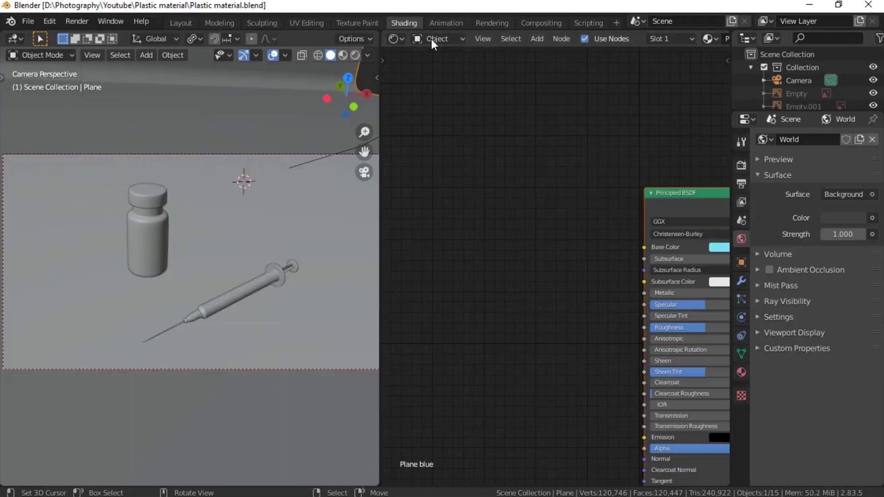
left_click(355, 55)
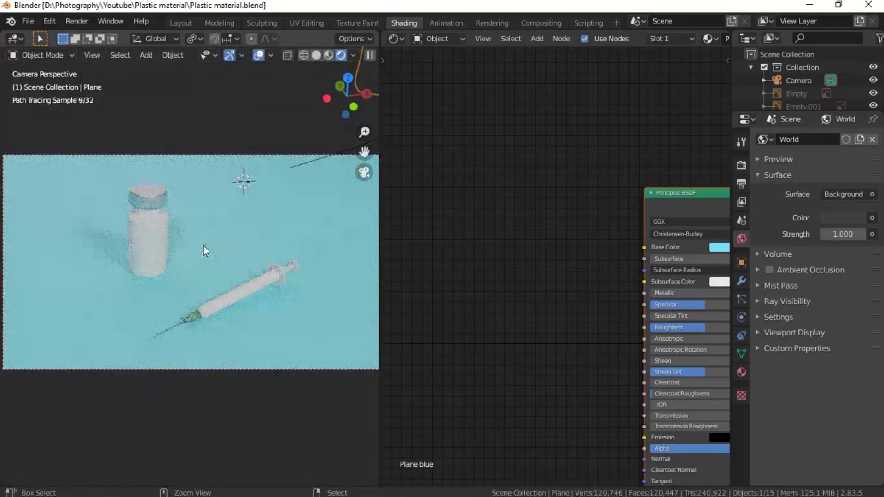
- Limit the viewport rendering to a region around the bottle and syringe
key("ctrl+b")
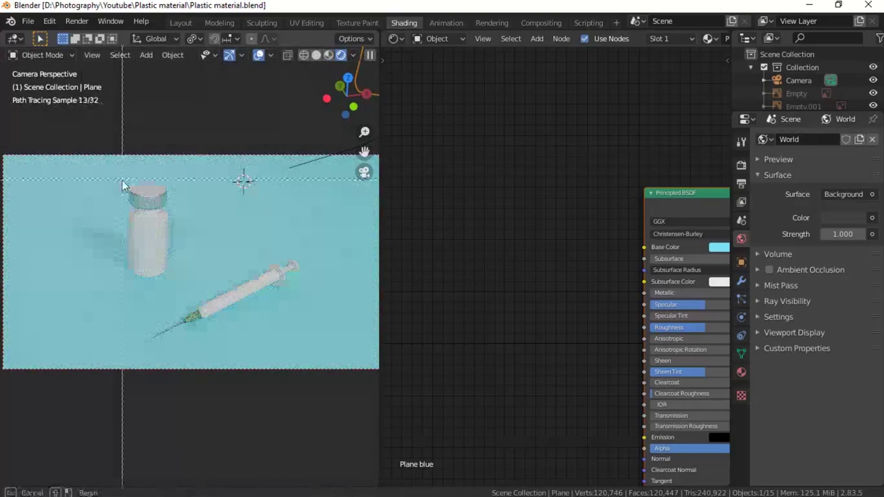
left_click_drag(121, 177, 289, 330)
scroll(295, 331, "up", 5)
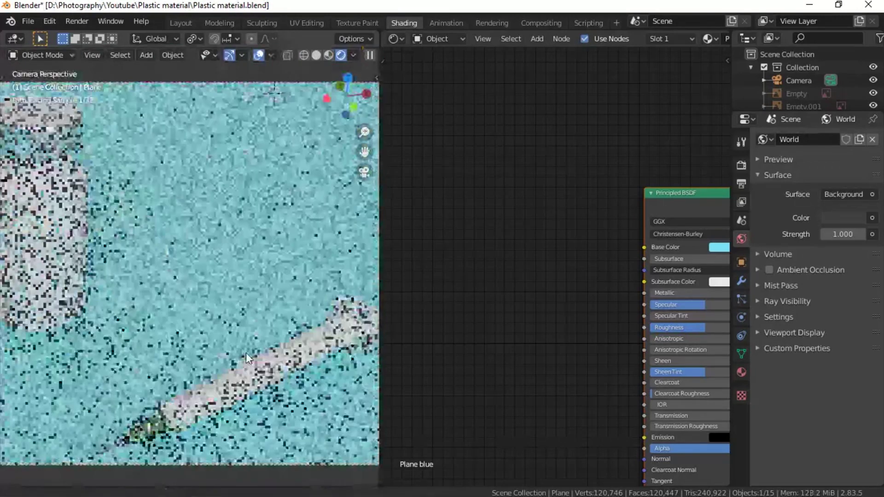
scroll(247, 352, "down", 4)
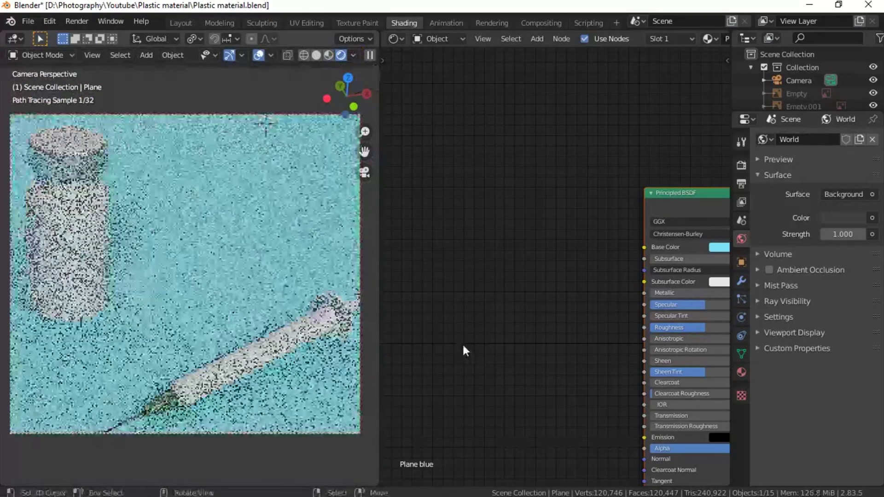
- Create a new material on the bottle and name it Glass
scroll(490, 347, "down", 2)
middle_click_drag(462, 323, 386, 278)
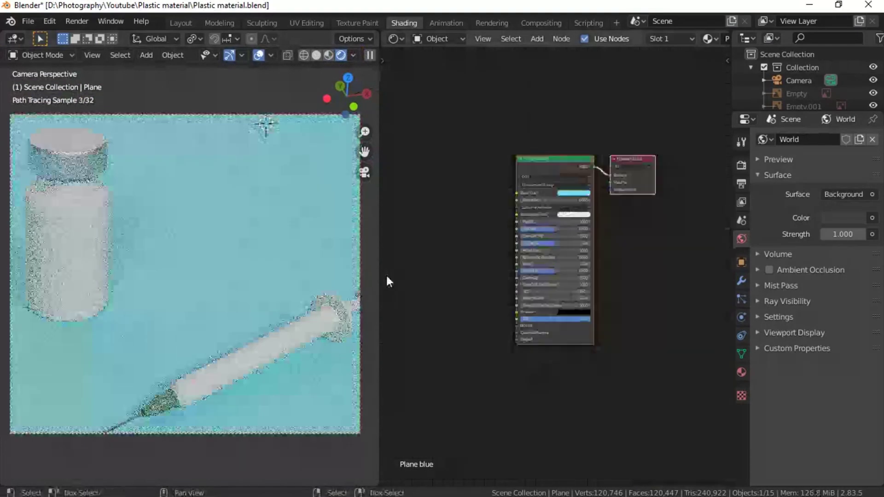
left_click(70, 208)
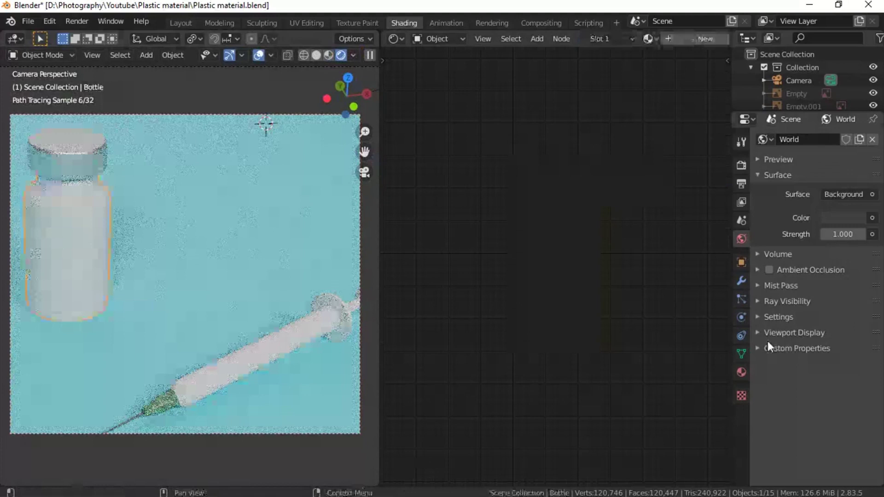
left_click(741, 372)
left_click(799, 181)
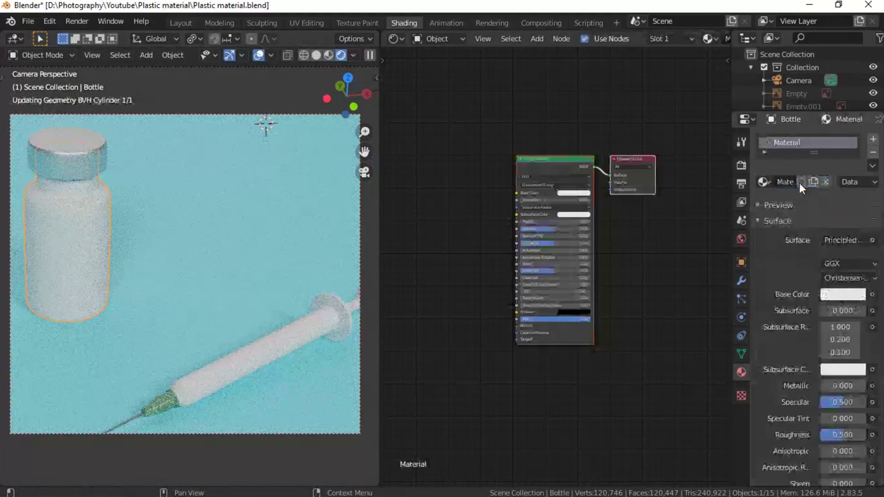
double_click(790, 181)
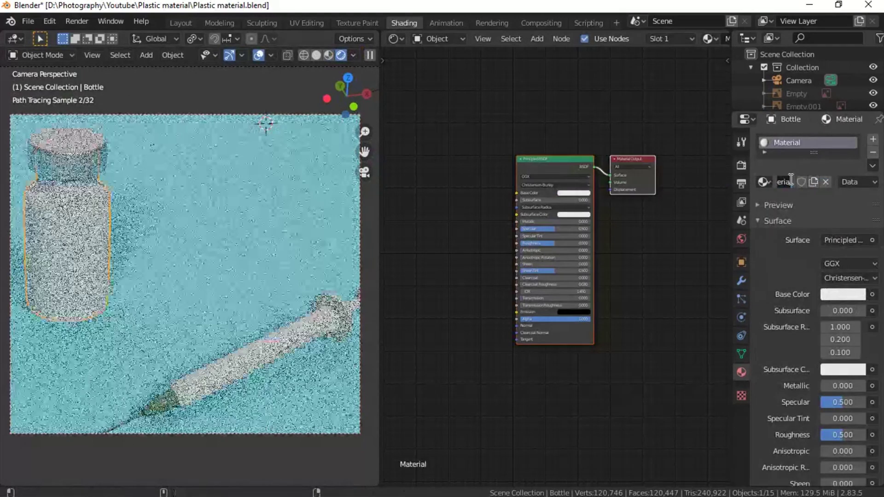
type("Glass")
key("Return")
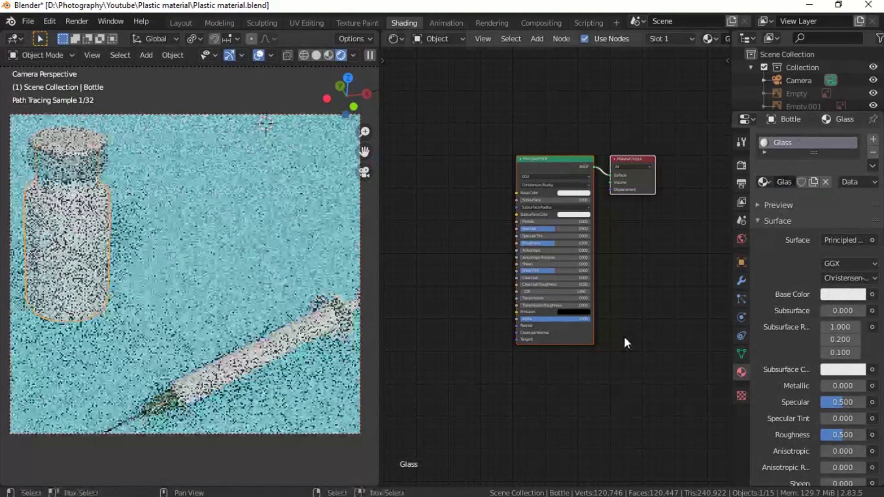
- Set the Glass material's Transmission to 1.000 and Roughness to 0.000, and brighten its Base Color to pure white
scroll(623, 335, "up", 4)
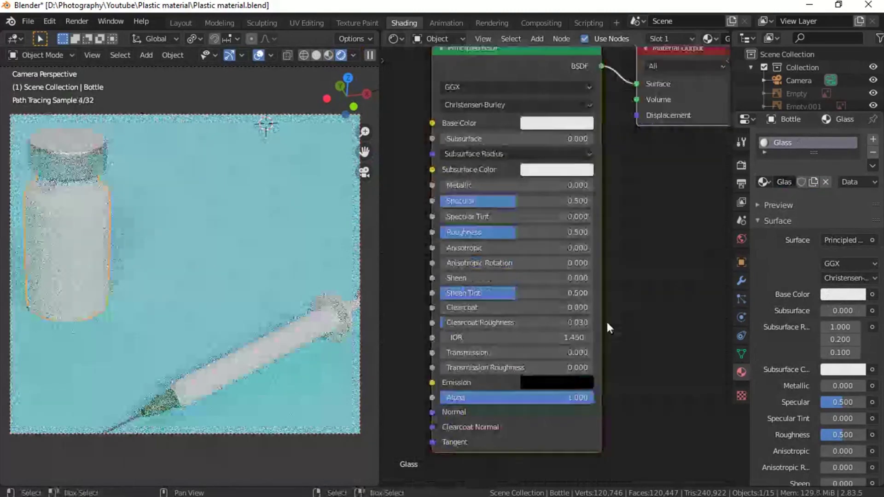
scroll(607, 322, "down", 2)
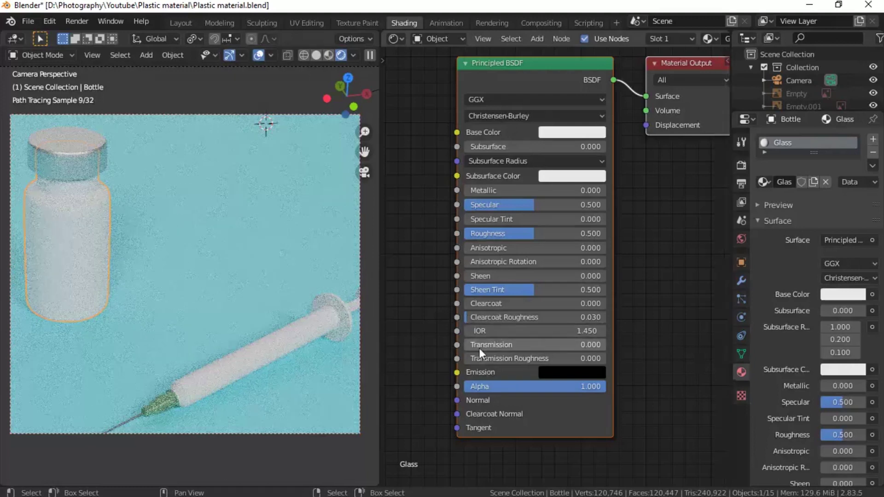
left_click_drag(479, 348, 631, 346)
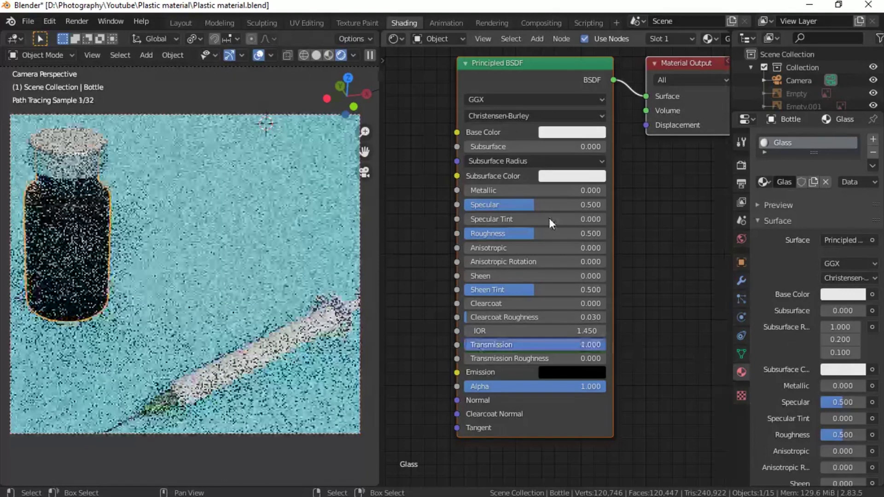
left_click_drag(548, 233, 463, 234)
left_click(563, 133)
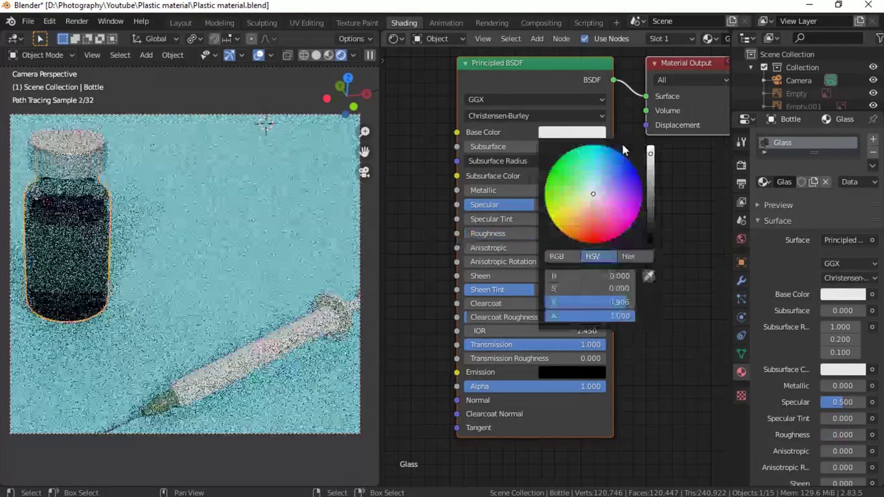
left_click_drag(653, 159, 655, 113)
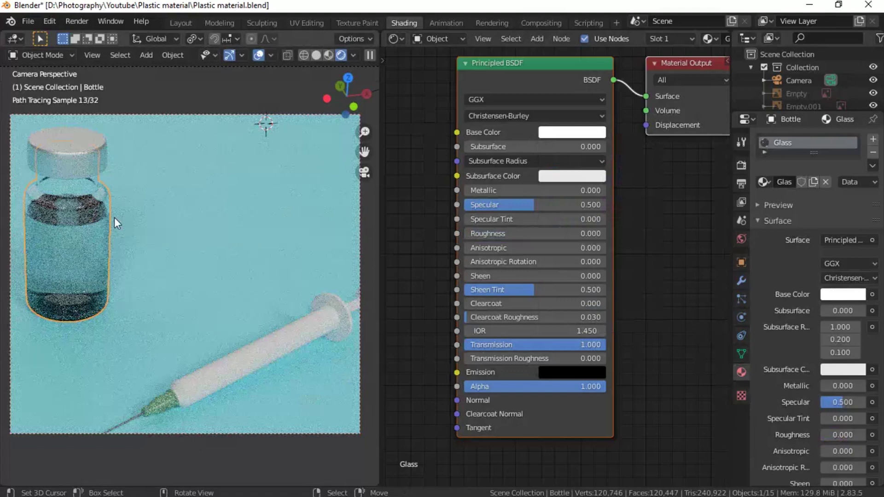
- Delete the unconnected Volume Absorption node from the Vaccine liquid material of the liquid inside the bottle
left_click(71, 226)
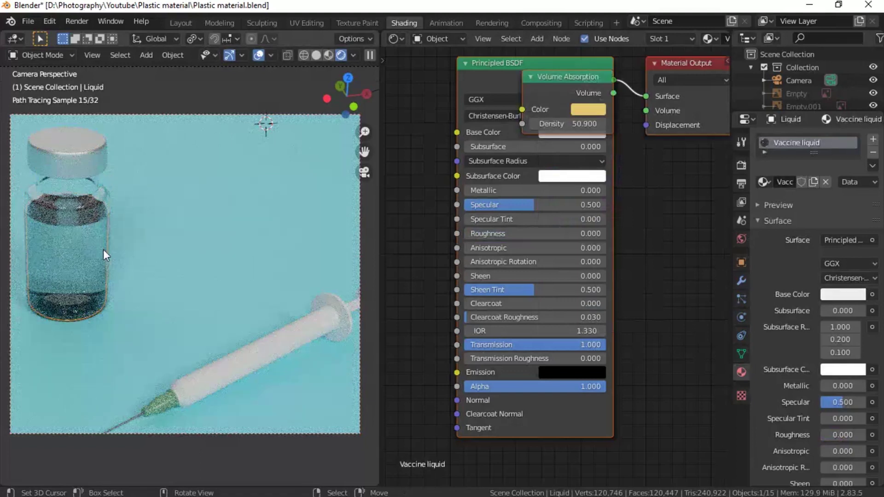
middle_click_drag(686, 305, 661, 388)
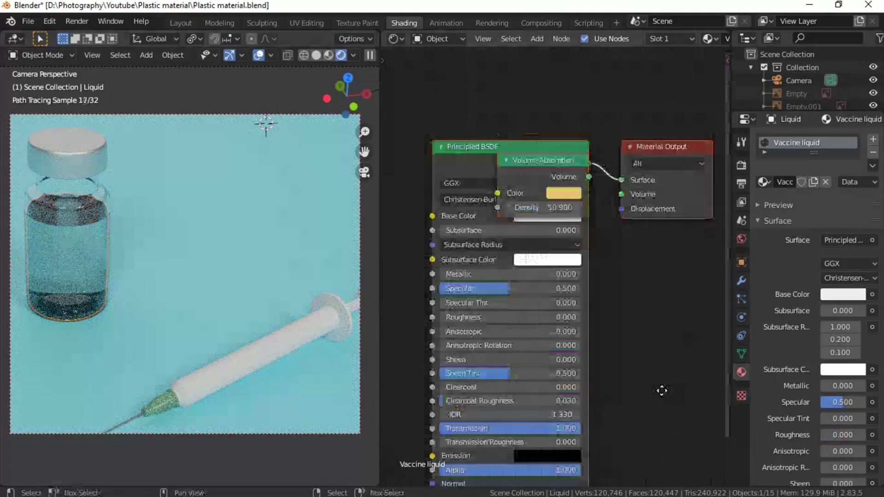
middle_click_drag(539, 160, 523, 173)
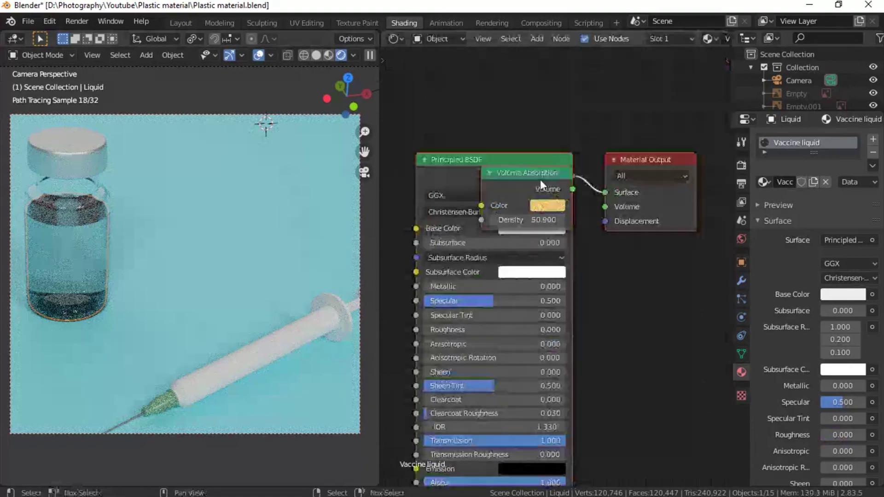
left_click_drag(540, 180, 634, 300)
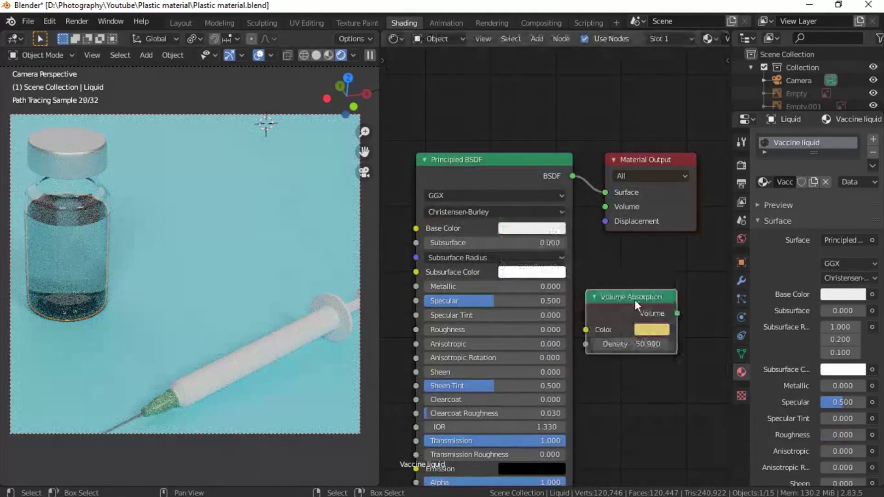
key("Delete")
middle_click_drag(637, 294, 644, 258)
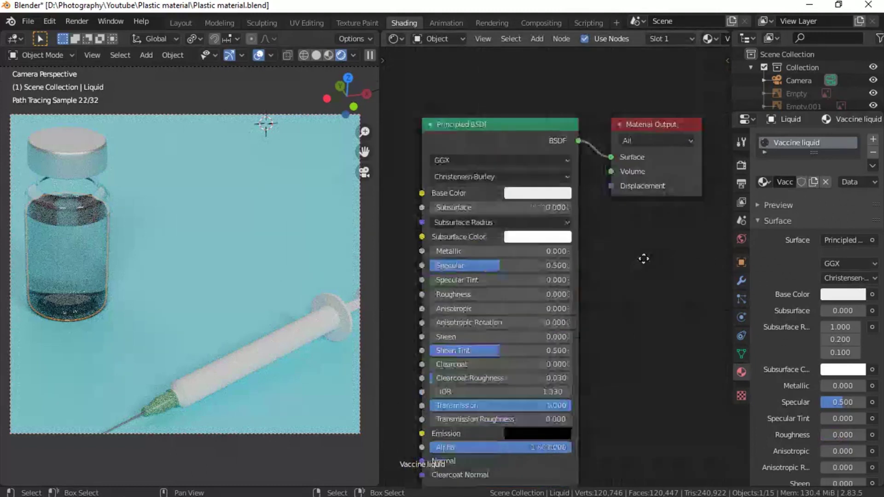
scroll(634, 251, "up", 1)
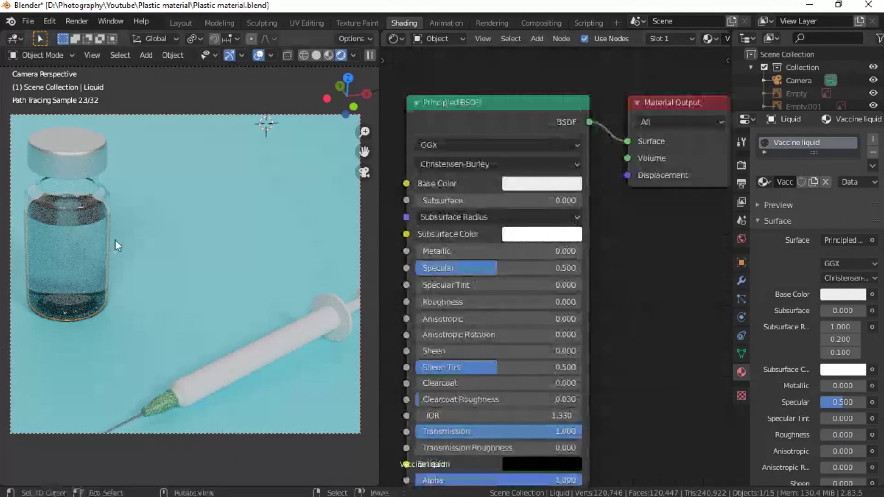
middle_click_drag(685, 292, 684, 267)
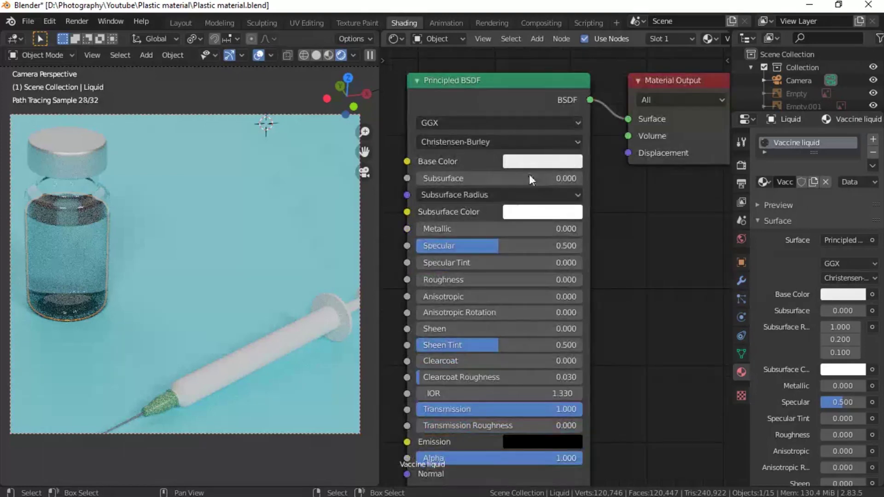
- Create a new material on the syringe body and name it Plastic
left_click(272, 349)
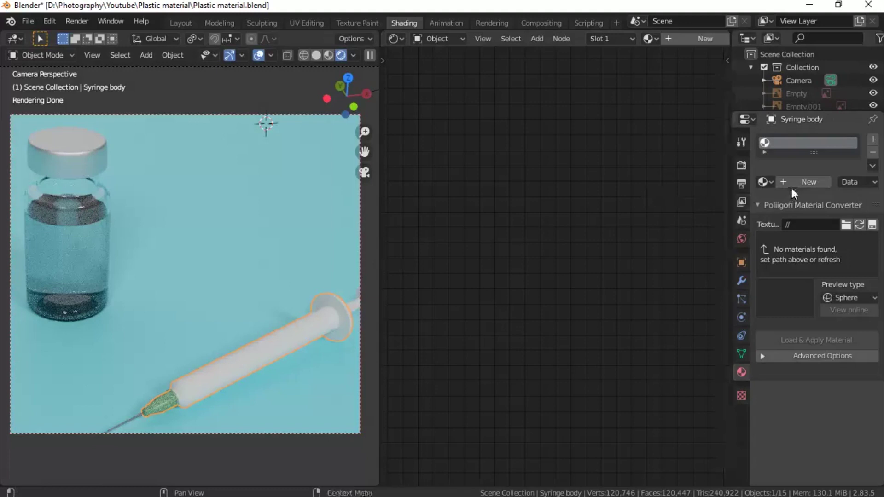
left_click(801, 181)
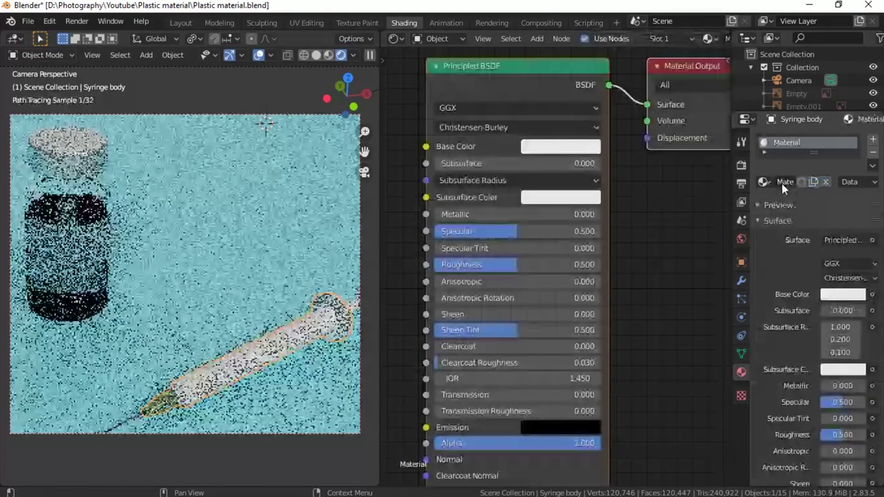
type("Plasti")
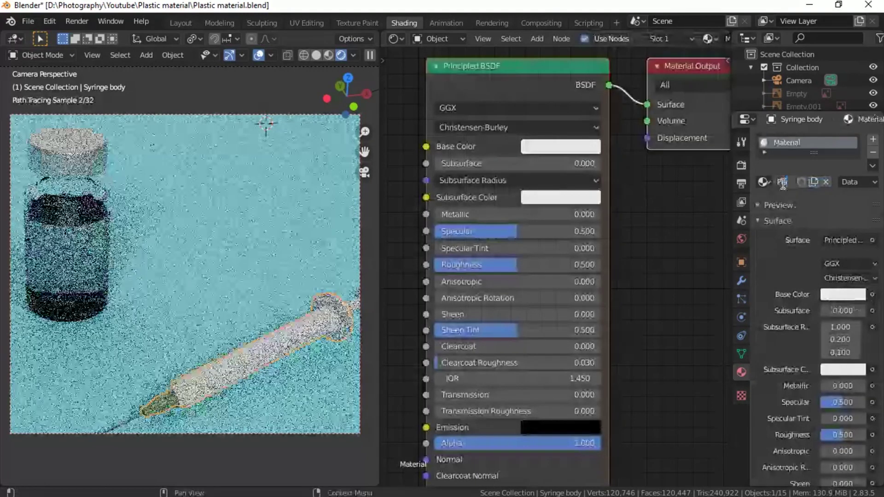
type("c")
key("Return")
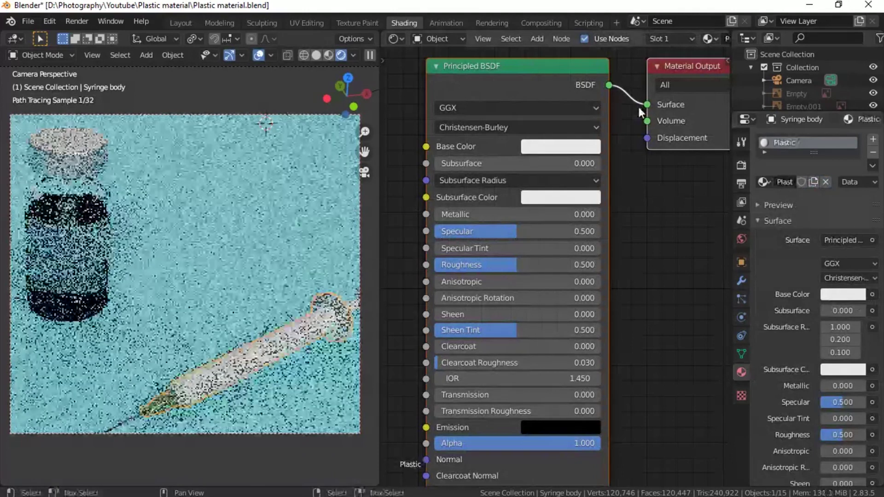
- Set the Plastic material's Transmission to 1.000, Roughness to 0.000 and Base Color to pure white
middle_click_drag(667, 270, 679, 196)
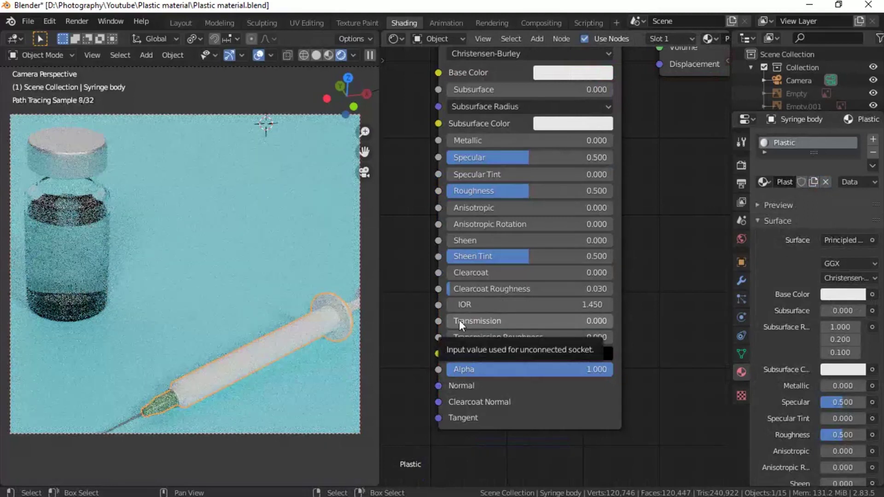
left_click_drag(460, 320, 811, 330)
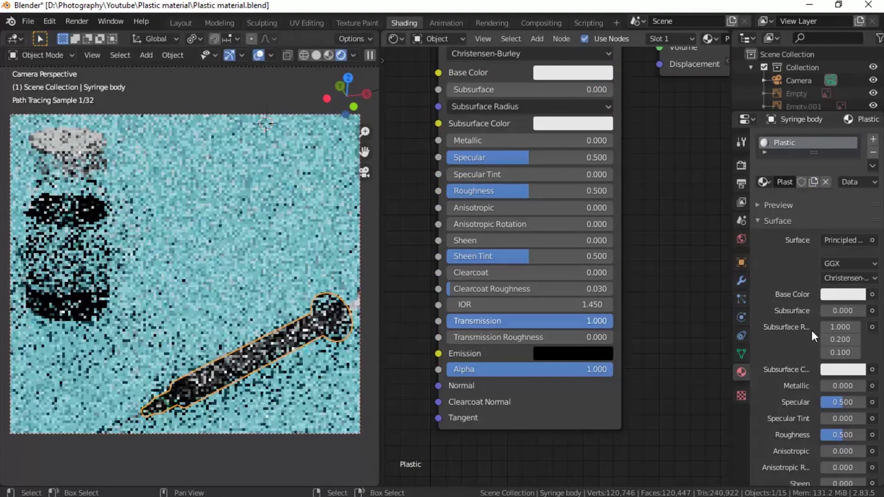
middle_click_drag(640, 283, 622, 347)
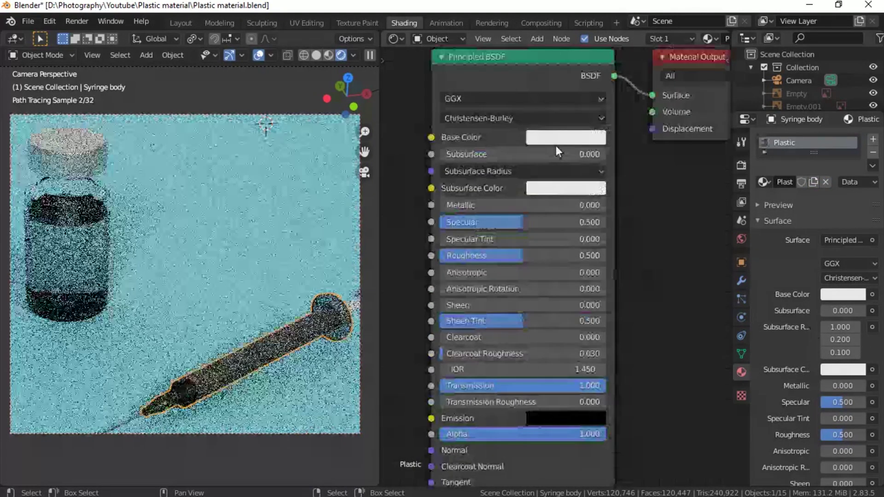
left_click_drag(532, 256, 429, 247)
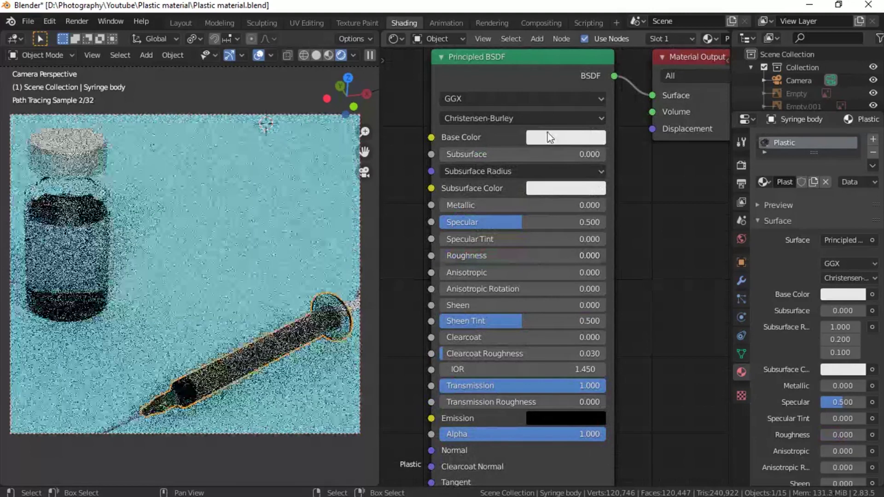
left_click(548, 134)
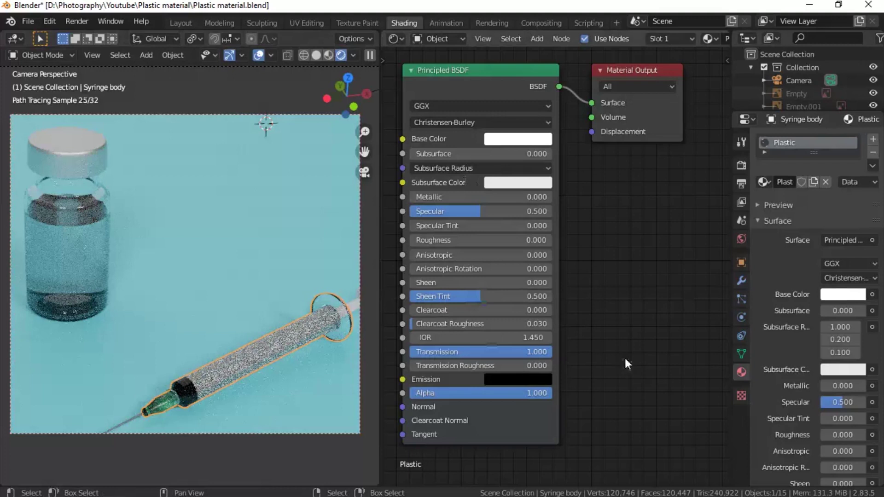
- Space out the Plastic material's nodes and insert a Mix Shader between the Principled BSDF and the Material Output
scroll(601, 325, "down", 4)
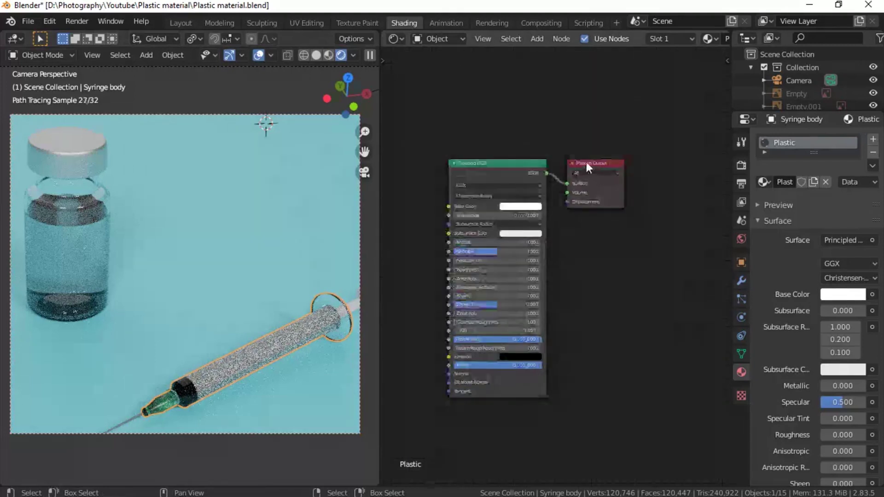
left_click_drag(587, 161, 683, 161)
left_click_drag(511, 167, 478, 172)
key("shift+a")
mouse_move(573, 283)
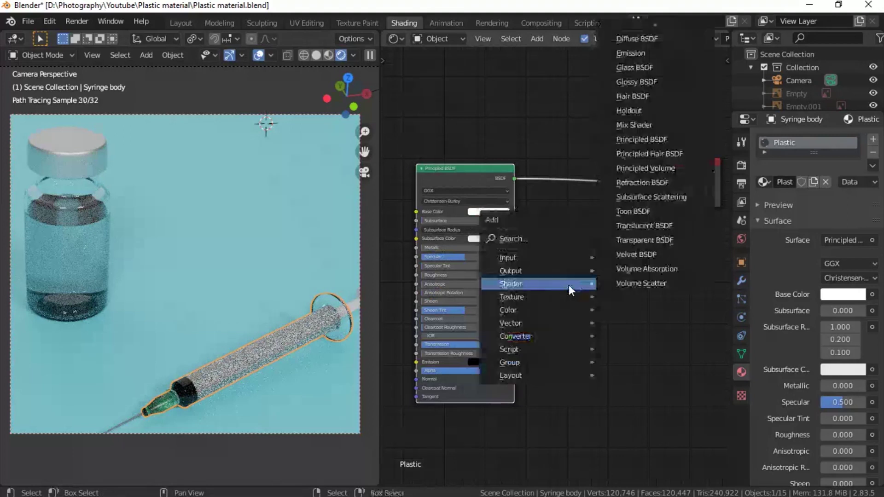
left_click(645, 125)
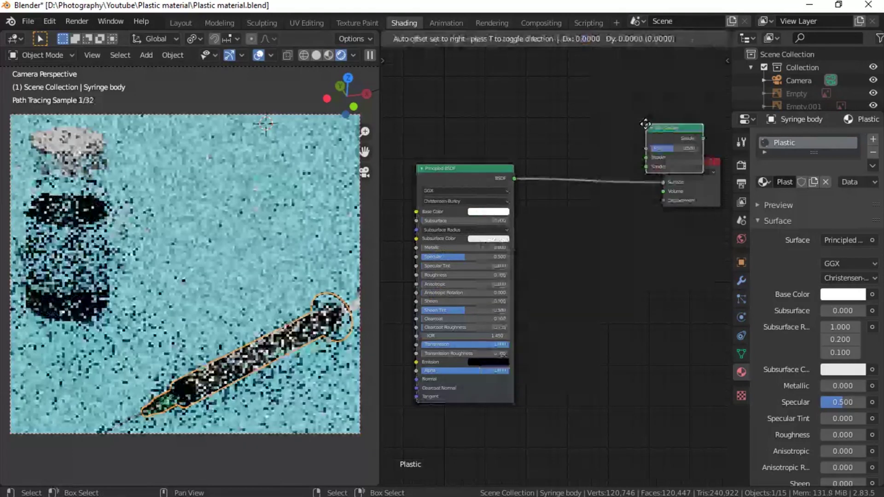
left_click(611, 153)
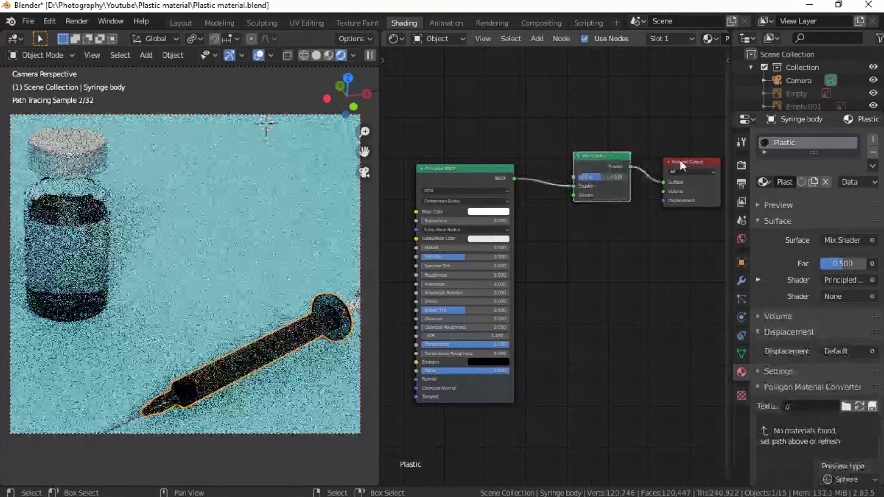
left_click_drag(617, 156, 666, 159)
- Add a Translucent BSDF node beside the Principled BSDF, below its link to the Mix Shader
middle_click_drag(604, 266, 557, 260)
key("shift+a")
mouse_move(538, 254)
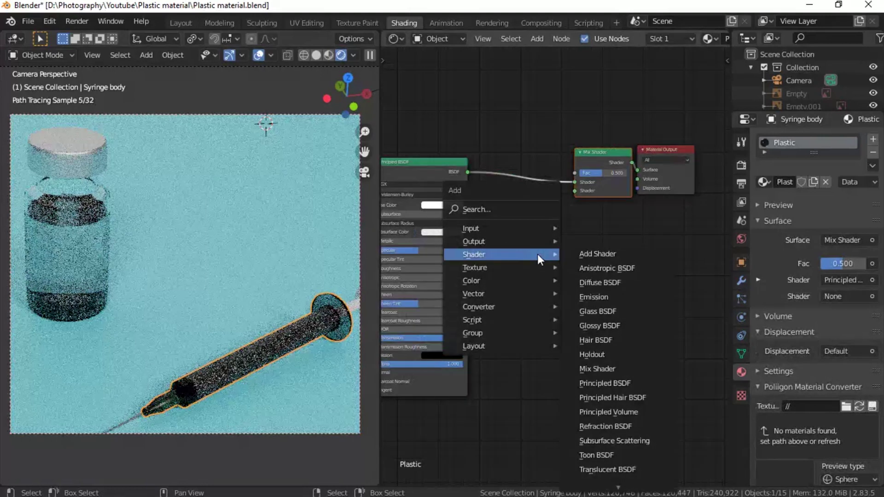
left_click(615, 469)
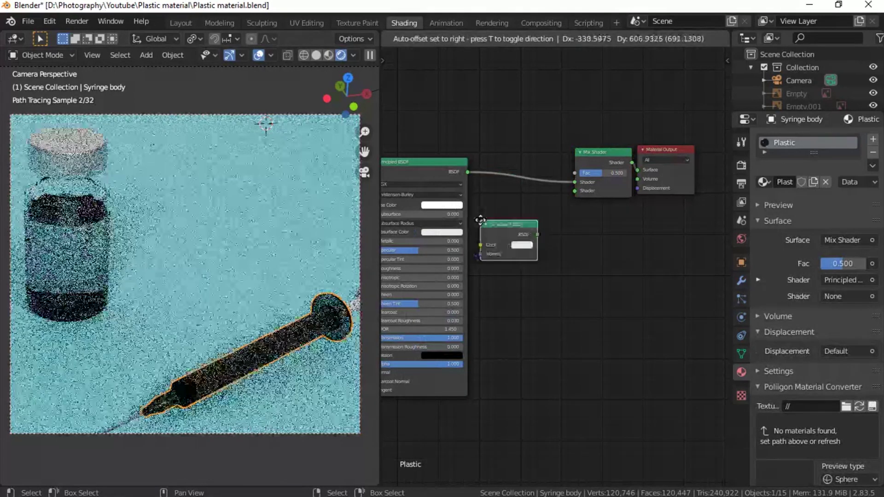
left_click(466, 214)
- Set the Translucent BSDF's Color to pure white and connect its output to the Mix Shader's second Shader input
scroll(529, 300, "up", 3)
left_click(506, 235)
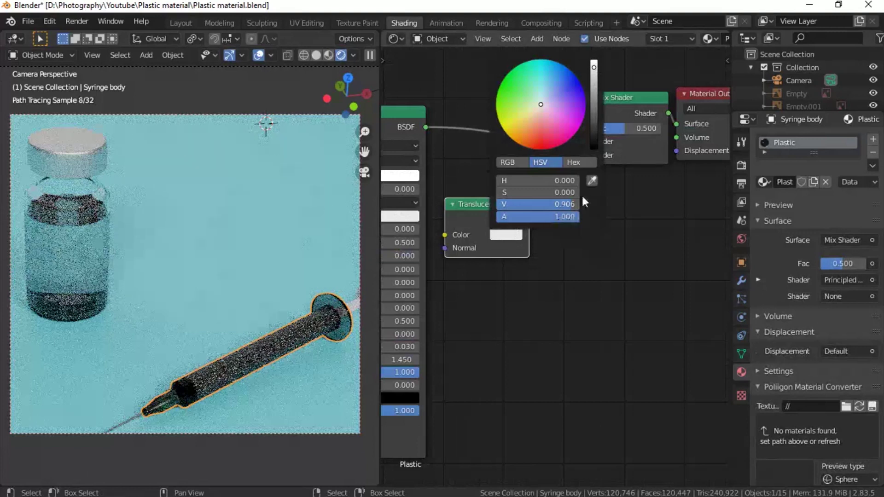
left_click_drag(595, 68, 597, 27)
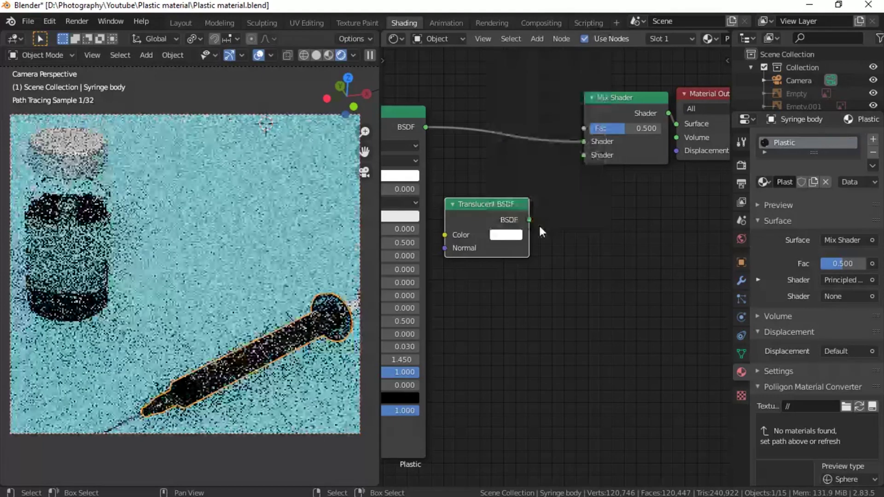
left_click_drag(530, 219, 577, 158)
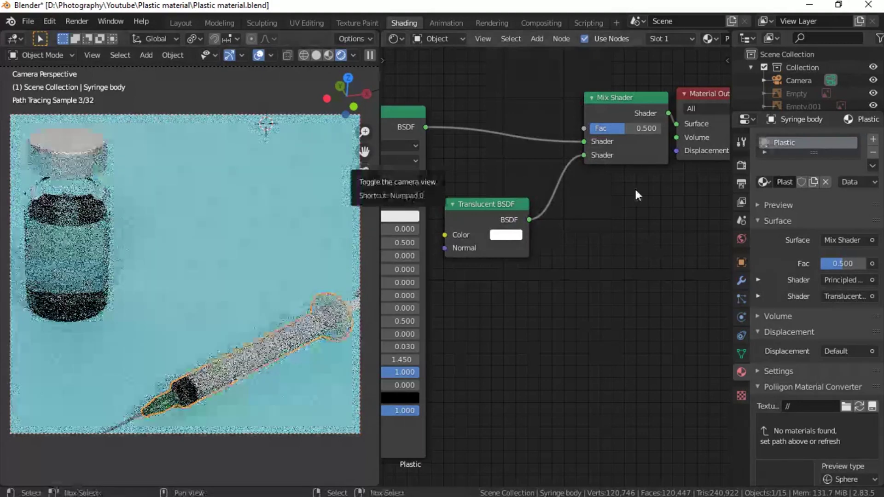
- Hide the overlays in the rendered 3D viewport
scroll(532, 284, "up", 1)
middle_click_drag(586, 284, 565, 318)
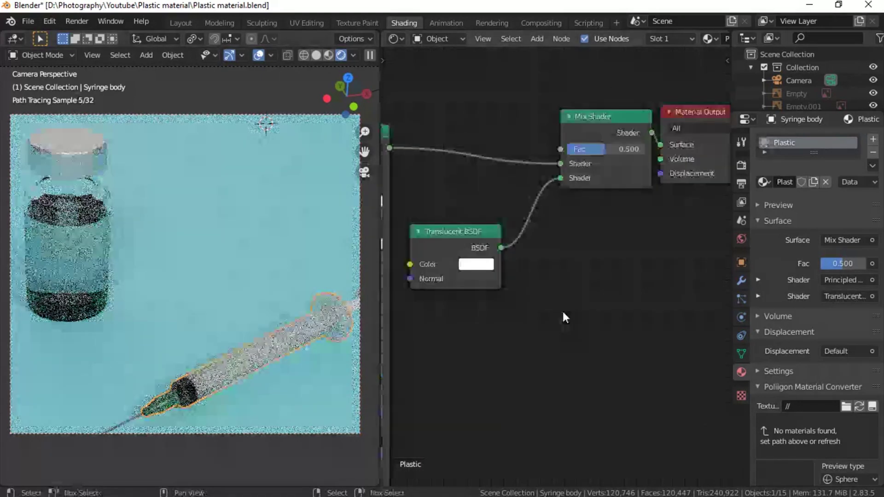
scroll(563, 311, "up", 1)
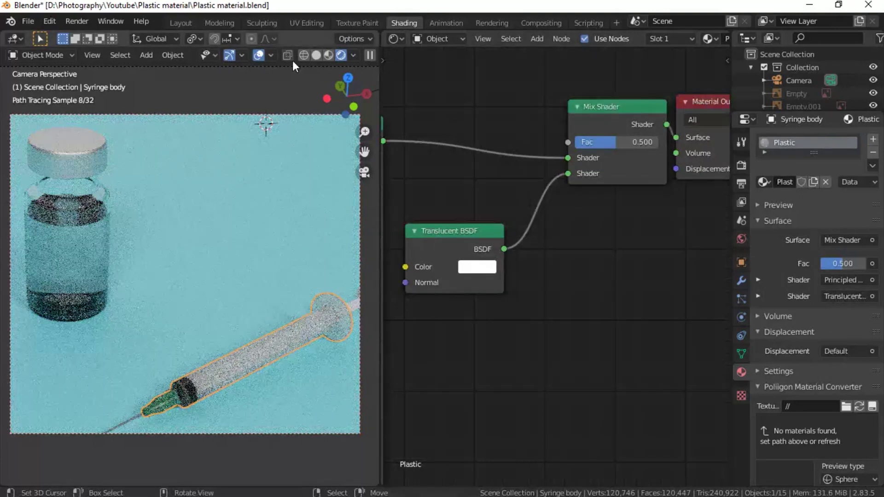
left_click(258, 55)
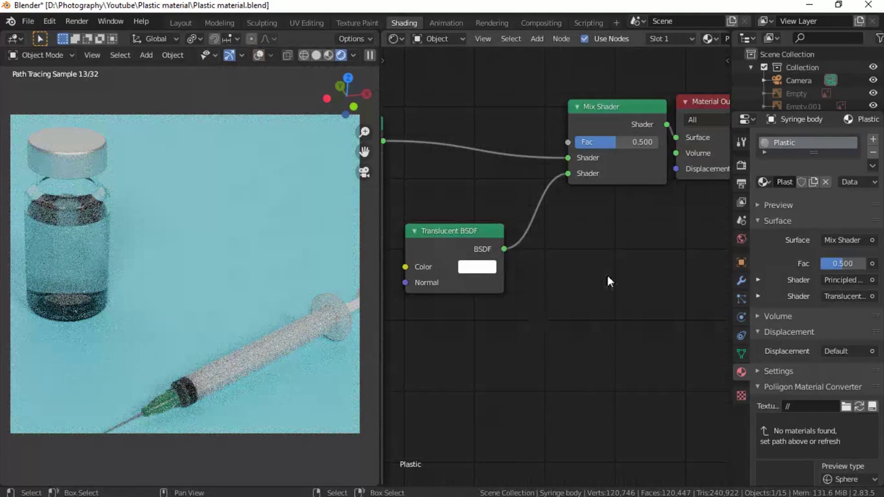
- Try the Mix Shader's Fac at 0.000 and 1.000, and return it to 0.500
scroll(598, 242, "up", 2)
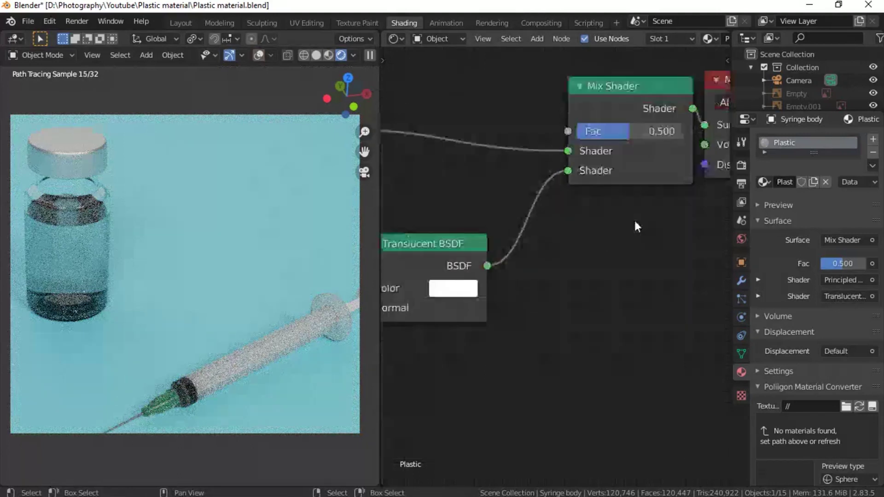
middle_click_drag(622, 128, 629, 155)
left_click_drag(628, 154, 570, 153)
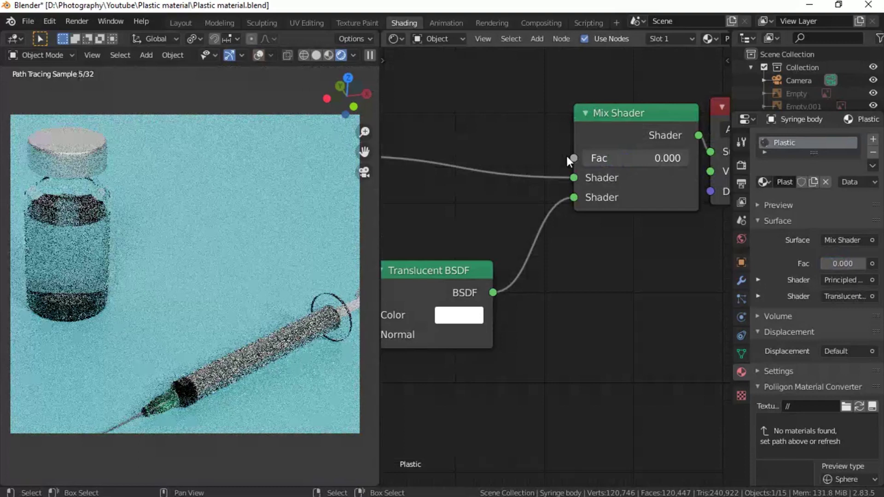
left_click_drag(587, 158, 734, 149)
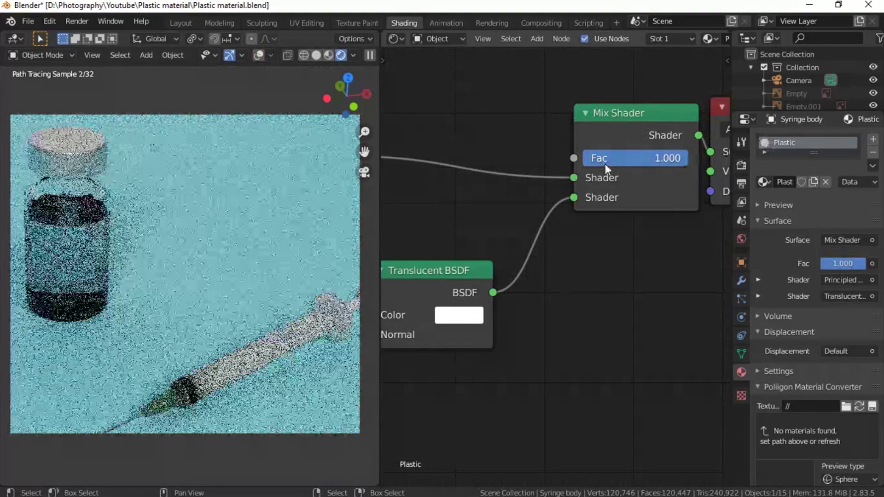
left_click(605, 162)
type("0.5")
key("Return")
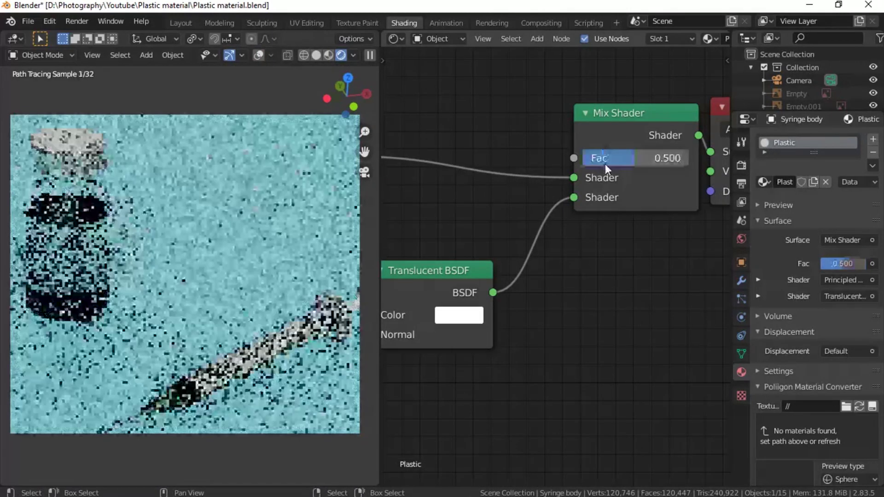
- Try a light blue Color on the Translucent BSDF with hue 0.584 and saturation 0.345, and cancel the change
key("Home")
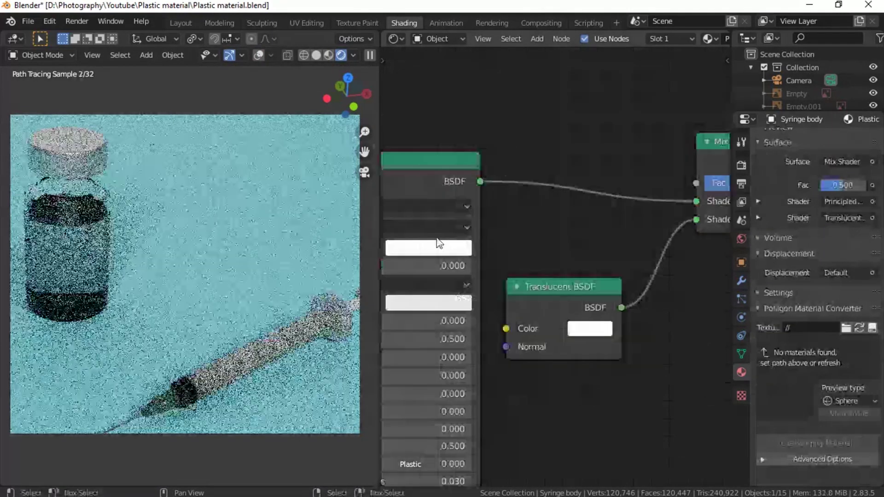
middle_click_drag(439, 243, 523, 175)
middle_click_drag(633, 361, 604, 378)
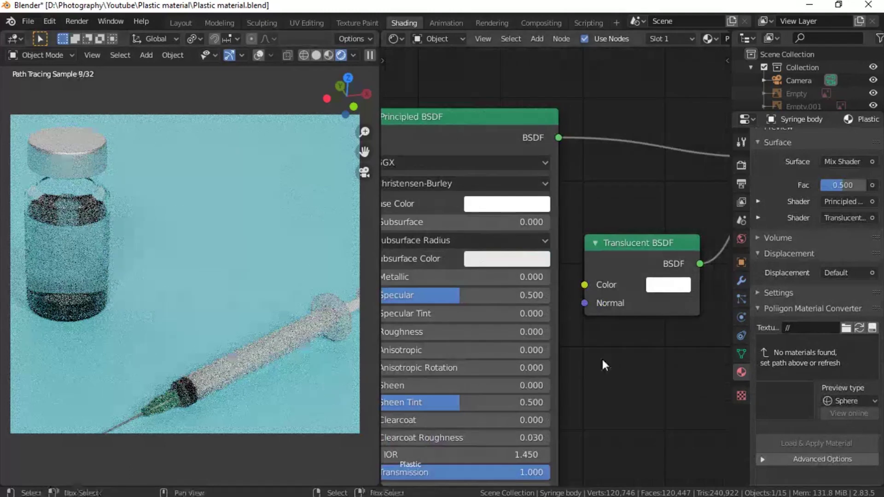
middle_click_drag(589, 354, 550, 337)
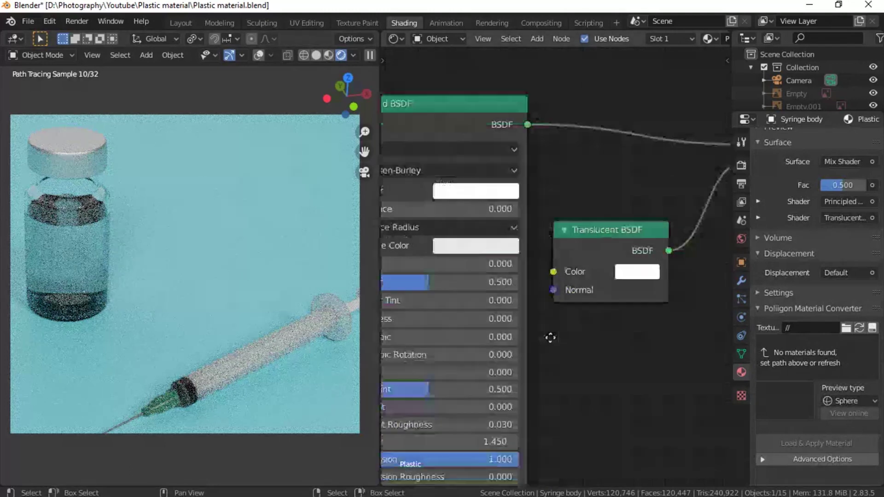
left_click(634, 273)
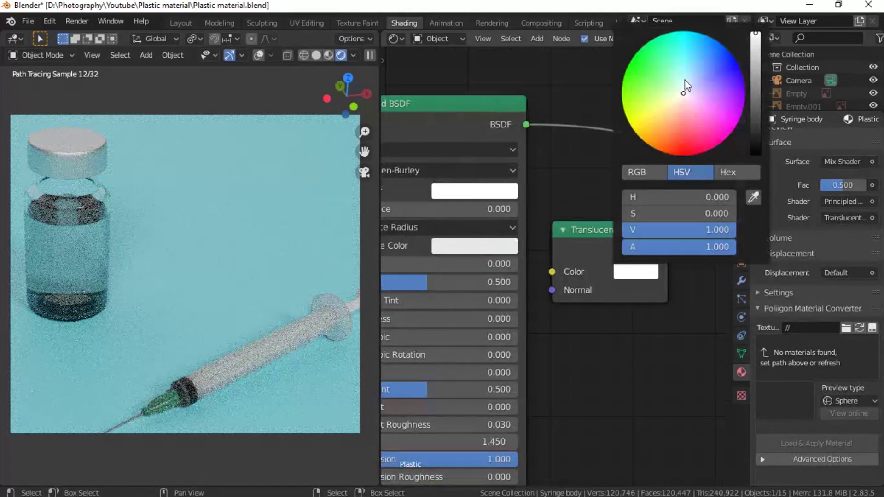
left_click_drag(684, 79, 695, 74)
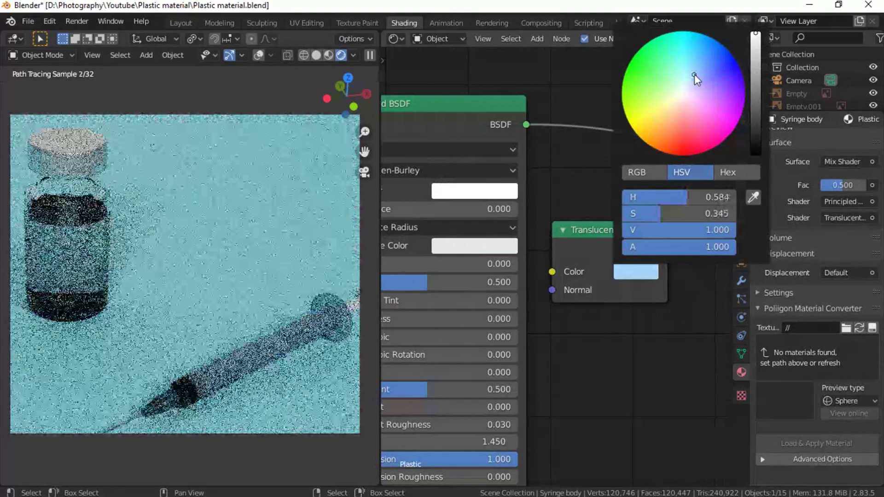
key("Escape")
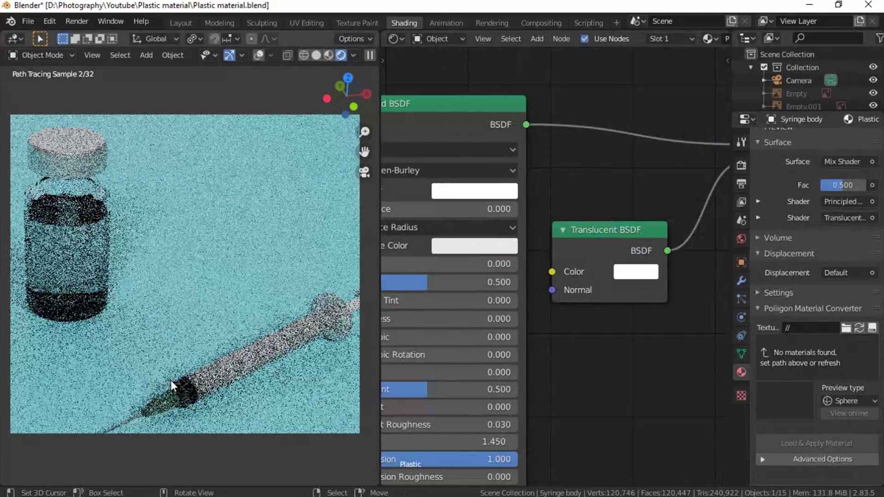
- Try tinting the Principled BSDF's Base Color light blue and then purple with hue 0.697 and saturation 0.473
scroll(565, 386, "up", 2)
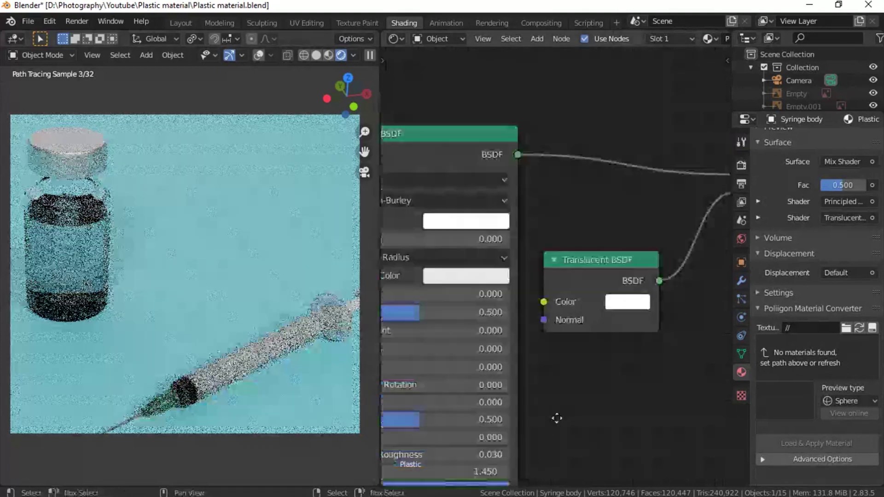
mouse_move(556, 416)
middle_mouse_down()
mouse_move(606, 416)
mouse_move(612, 69)
mouse_move(624, 103)
middle_mouse_up()
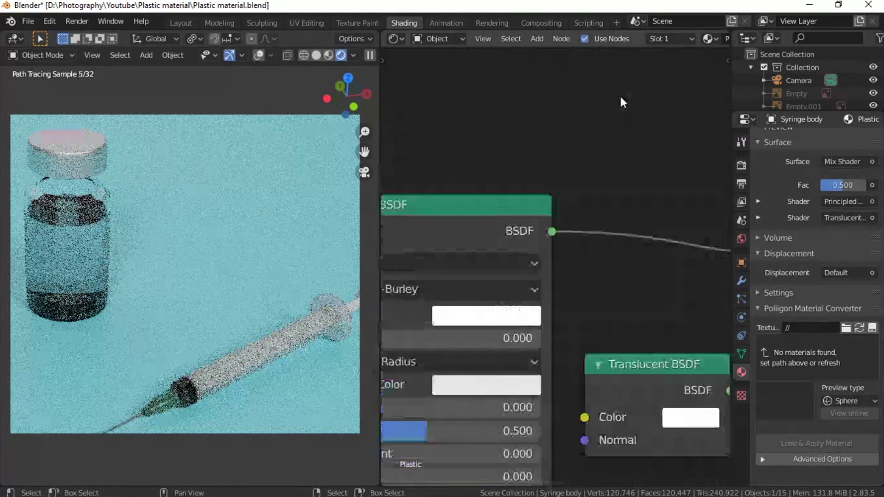
left_click(505, 311)
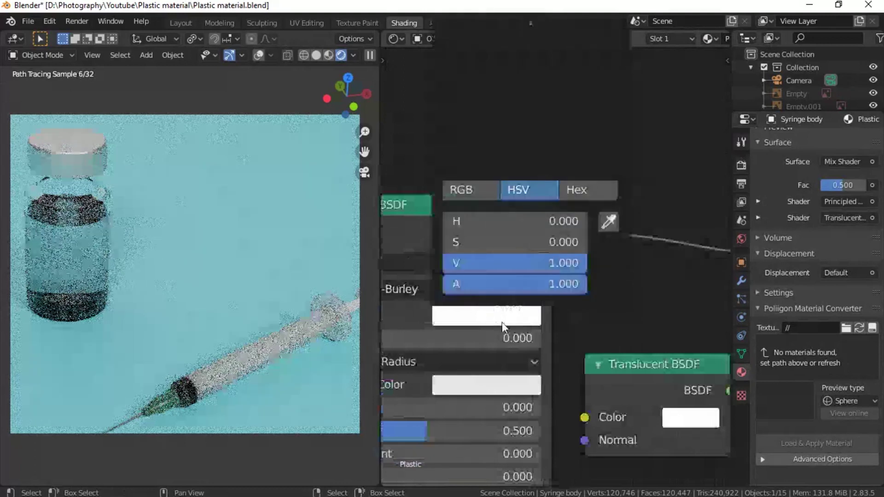
scroll(615, 300, "down", 3)
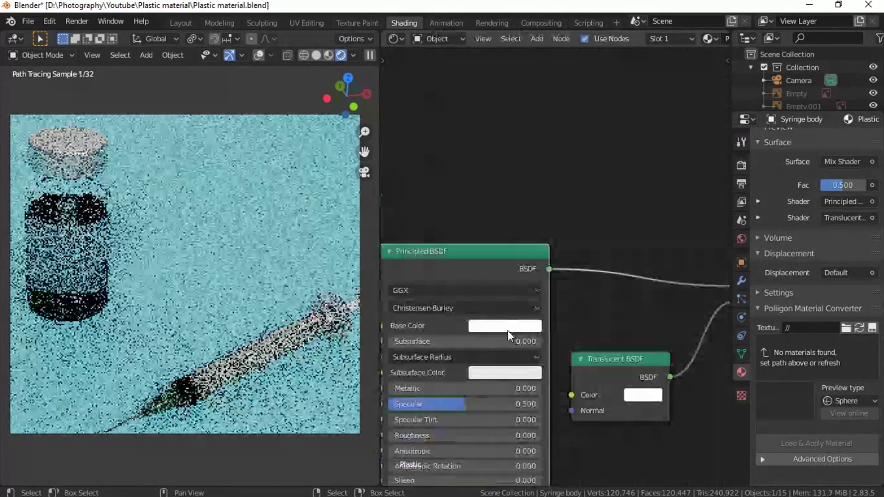
left_click(505, 326)
left_click_drag(533, 170, 532, 148)
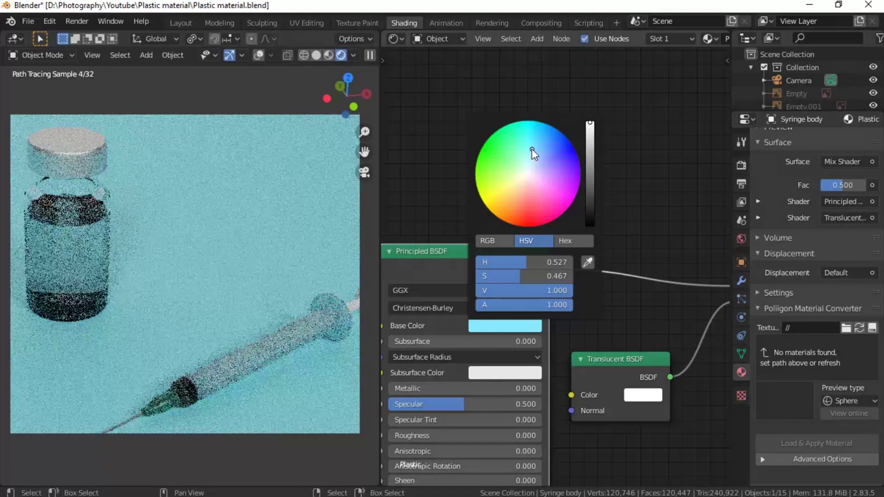
left_click_drag(532, 148, 551, 164)
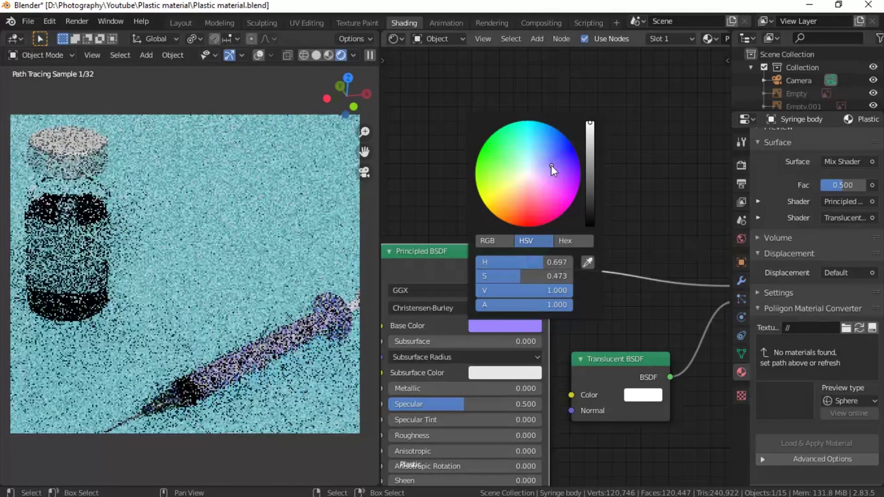
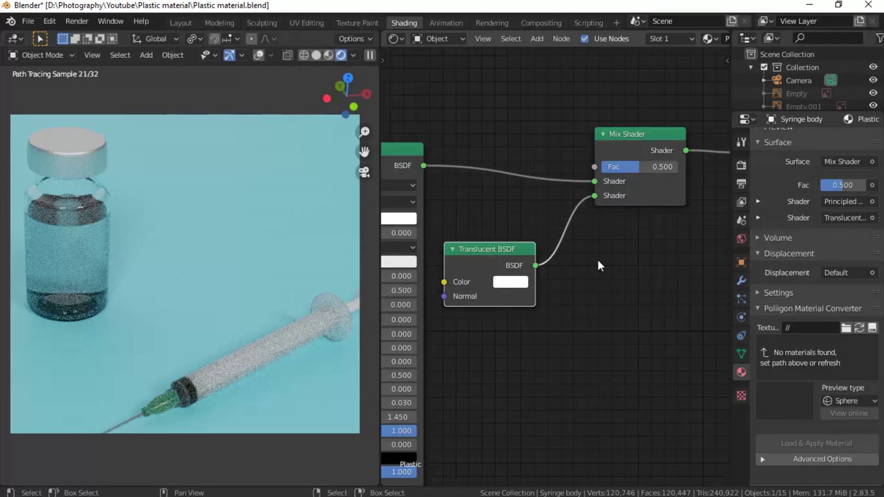
- Replace the Translucent BSDF with a Transparent BSDF connected to the Mix Shader's second Shader input
key("Delete")
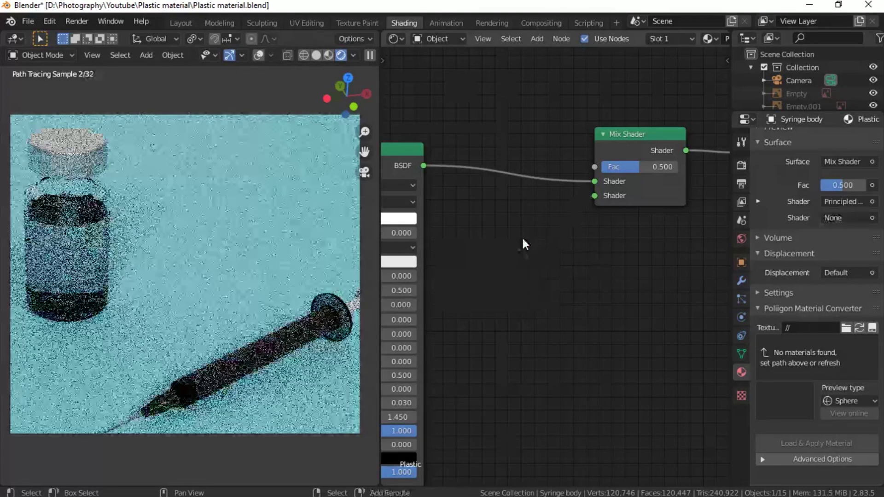
key("shift+a")
mouse_move(467, 243)
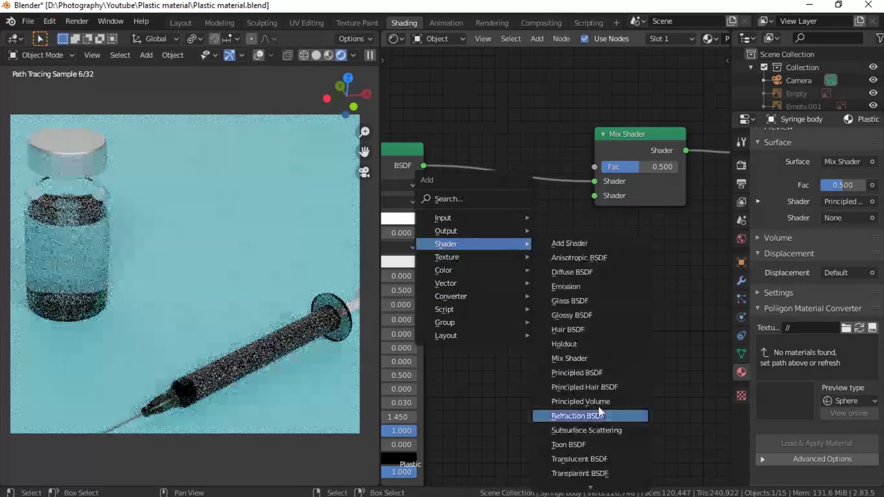
key("f")
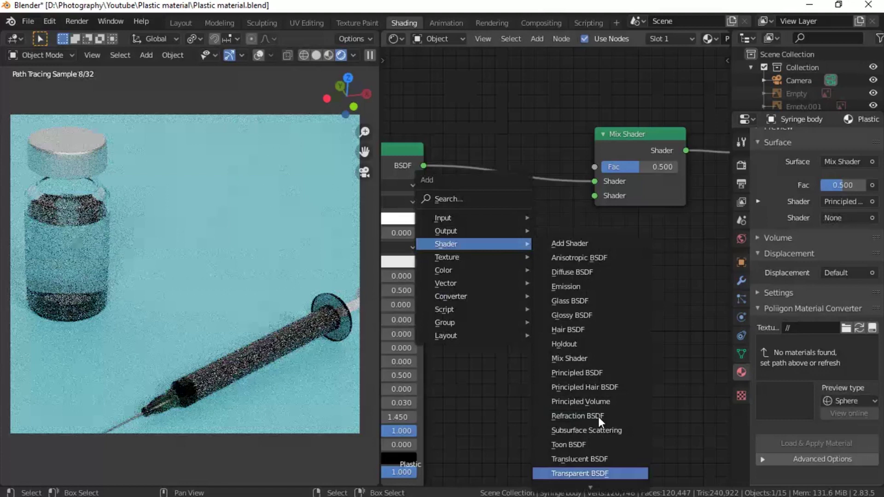
left_click(567, 474)
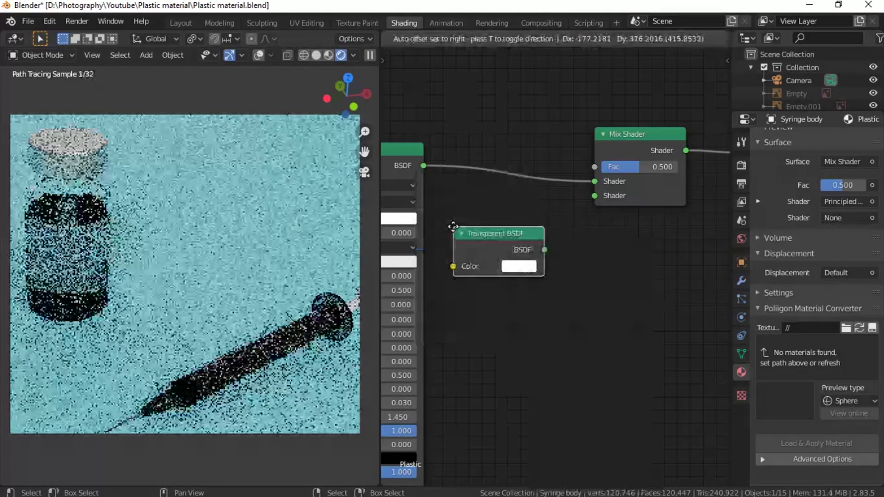
left_click(448, 245)
left_click_drag(539, 263, 594, 195)
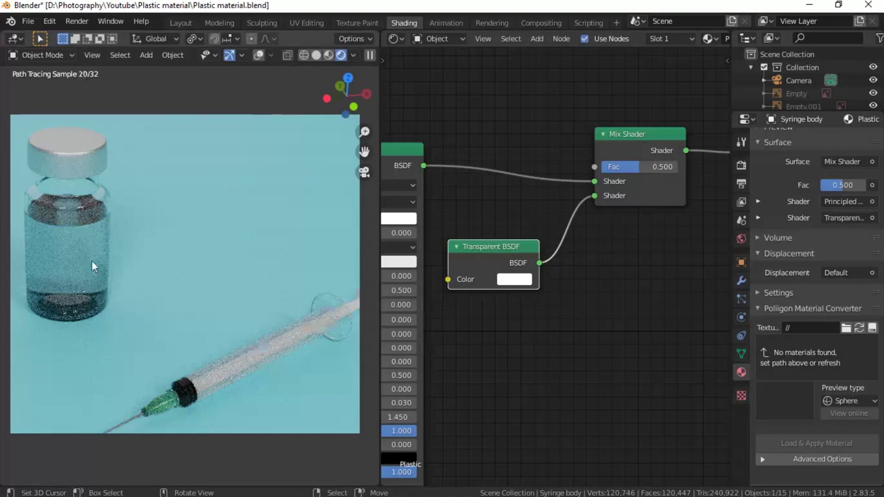
- Delete the Transparent BSDF node from the Plastic material
key("x")
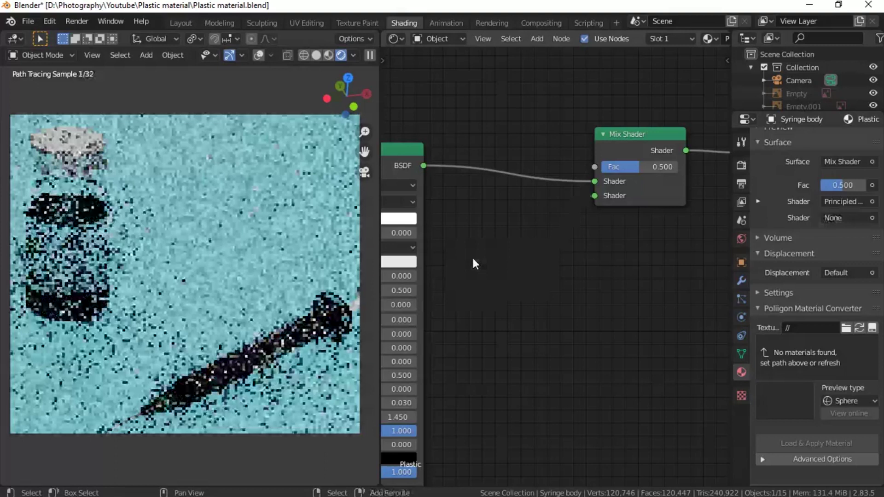
- Add a Translucent BSDF with pure white Color to the Plastic material and connect it to the Mix Shader's second Shader input
key("shift+a")
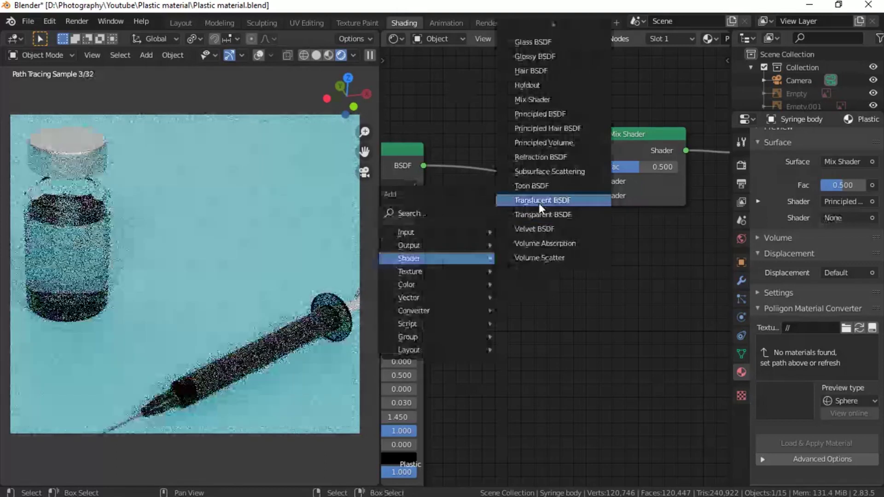
left_click(548, 206)
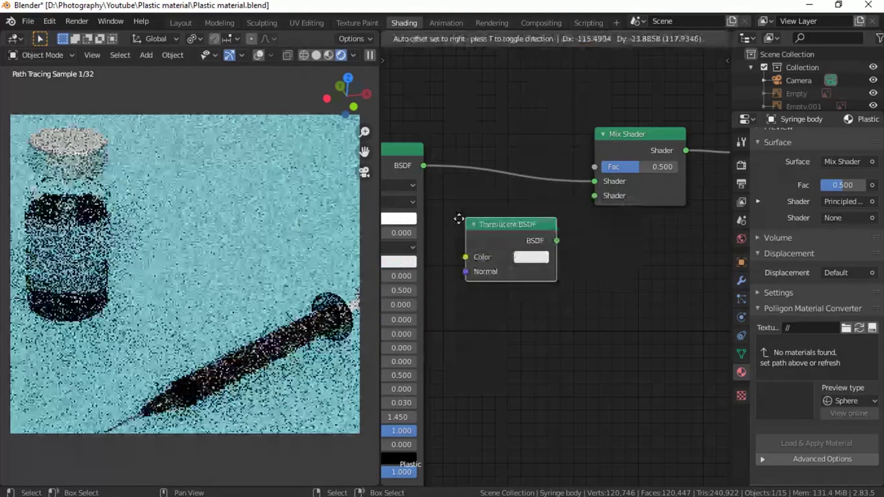
left_click(552, 255)
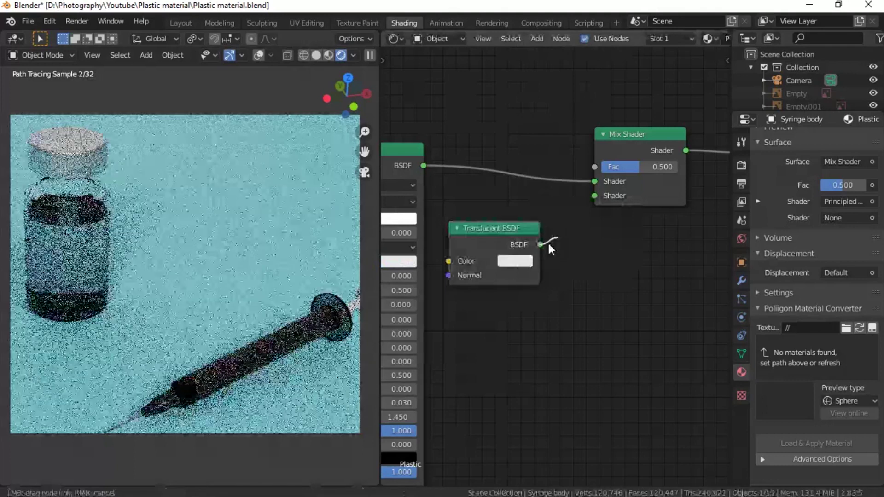
left_click_drag(541, 245, 594, 196)
left_click(516, 262)
left_click_drag(609, 80, 609, 73)
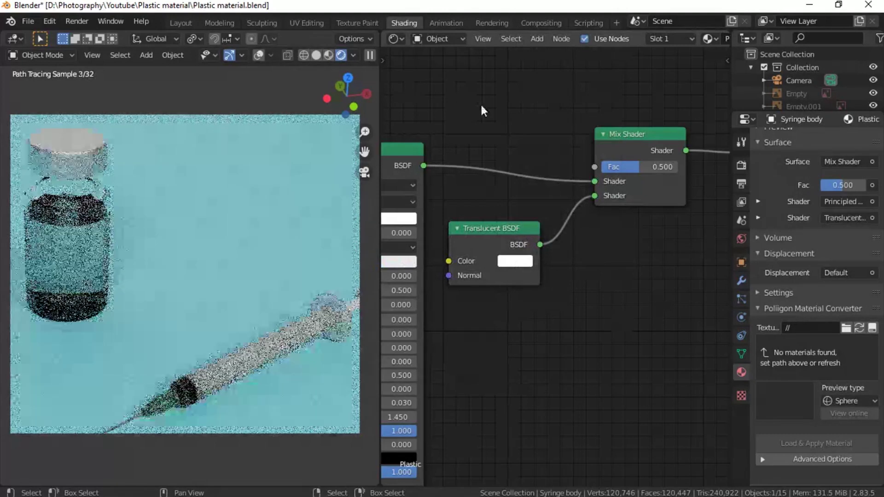
- Switch to the Layout workspace and enlarge the viewport render region to enclose the whole camera frame
left_click(181, 23)
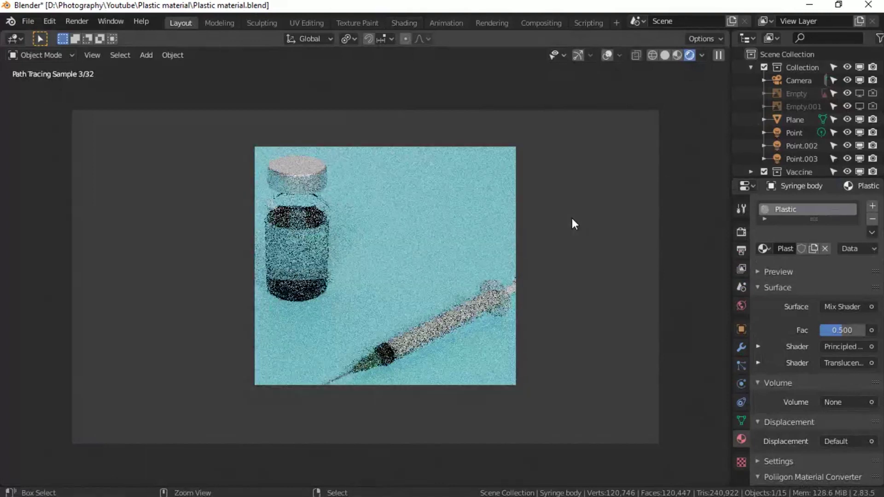
key("ctrl+b")
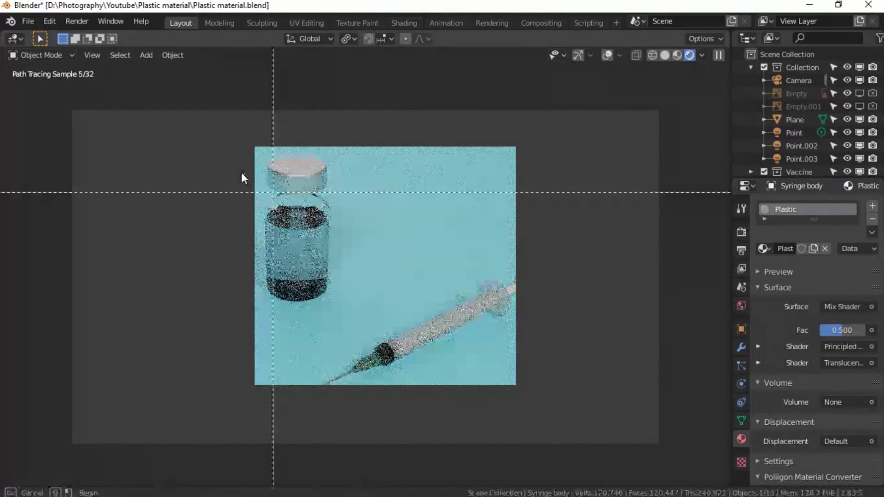
mouse_move(37, 89)
left_mouse_down()
mouse_move(683, 477)
mouse_move(675, 472)
left_mouse_up()
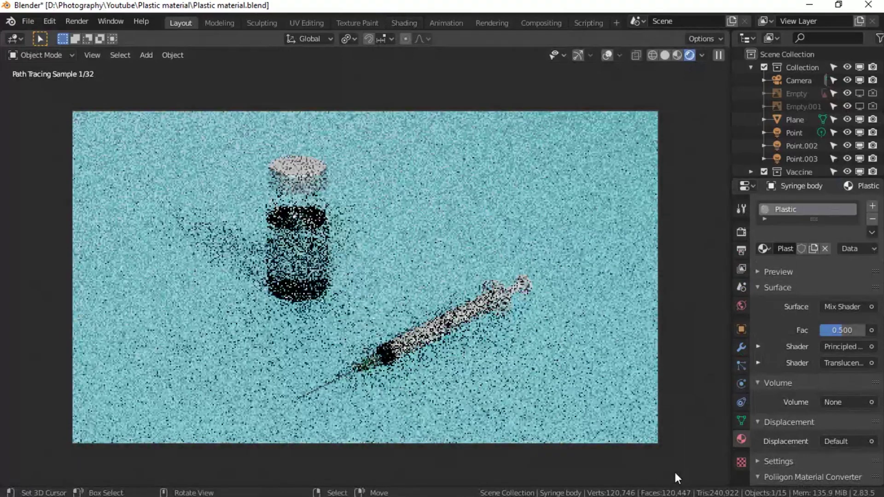